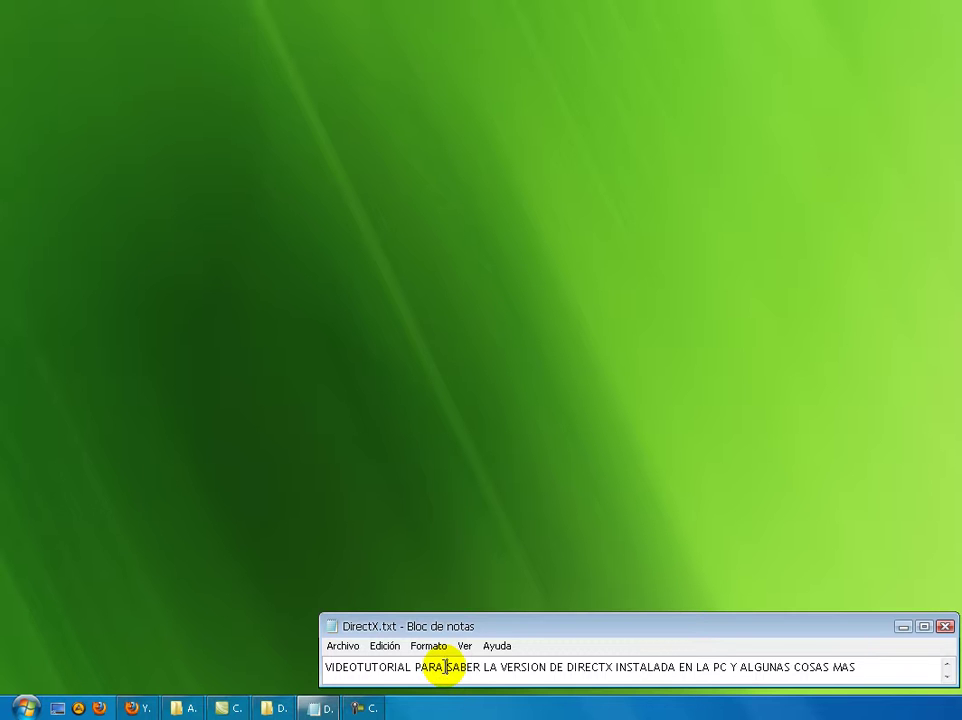
click(335, 667)
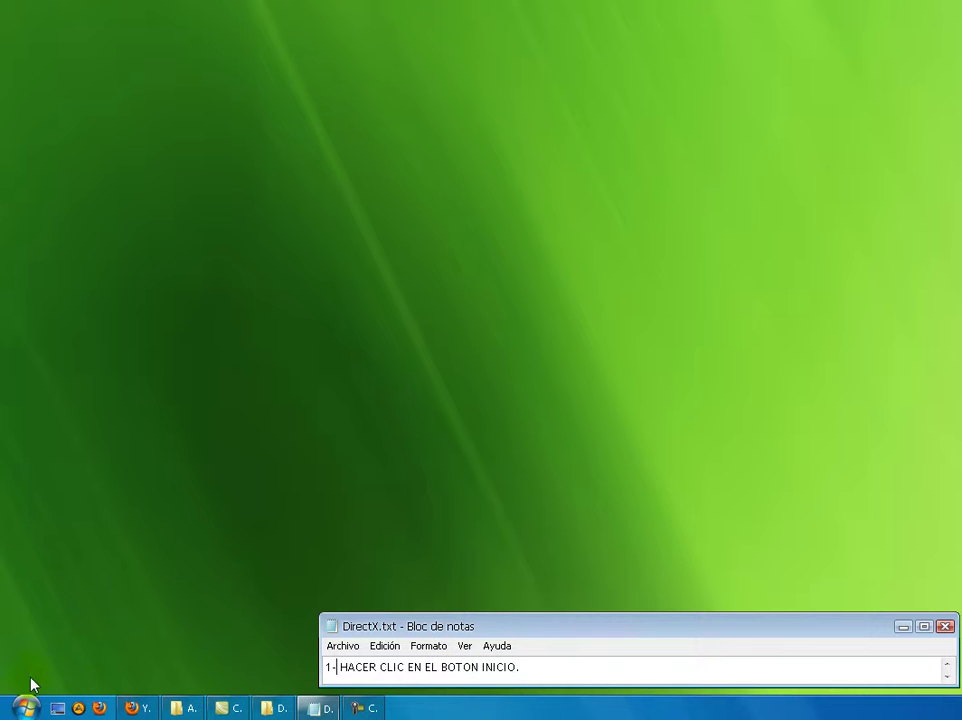
click(28, 707)
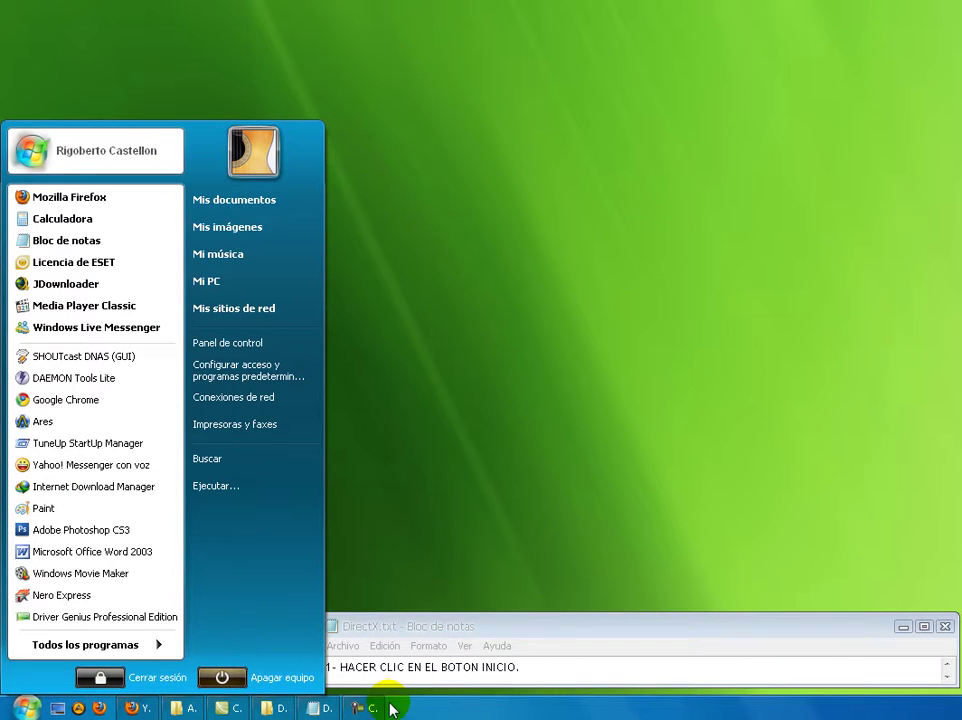
click(341, 664)
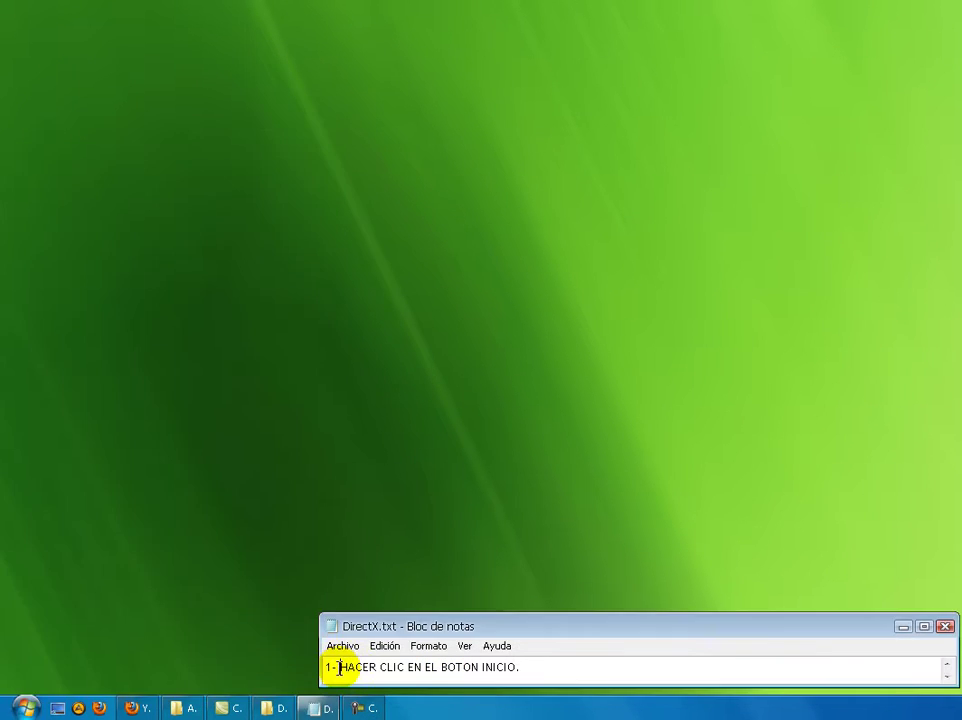
click(948, 677)
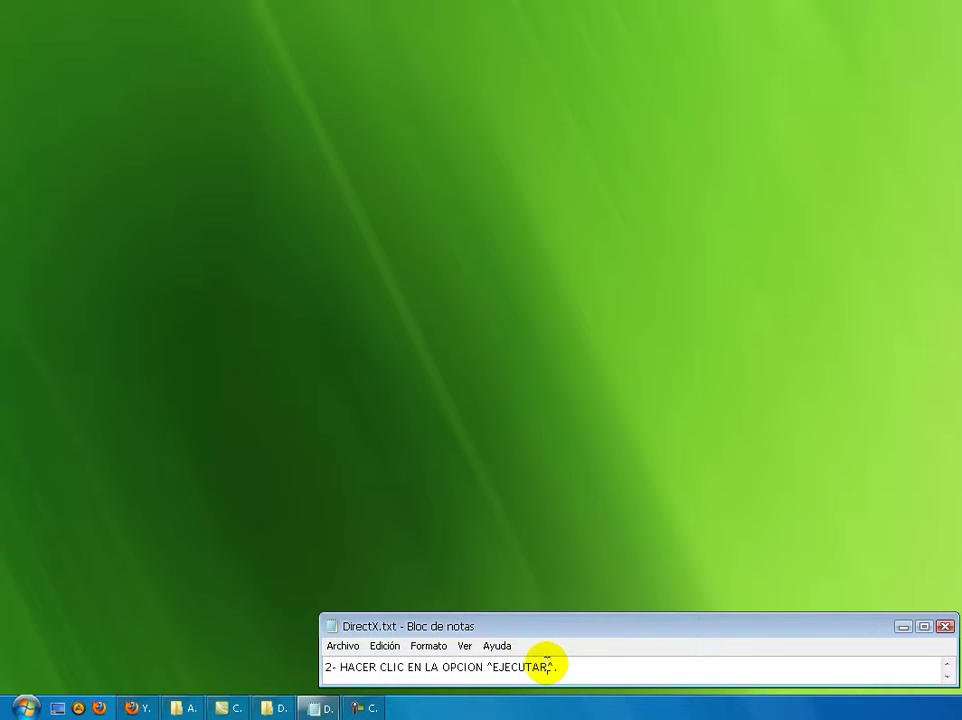
Open the Run dialog (Ejecutar) and bring instruction 3 into view in the DirectX.txt notes
click(25, 706)
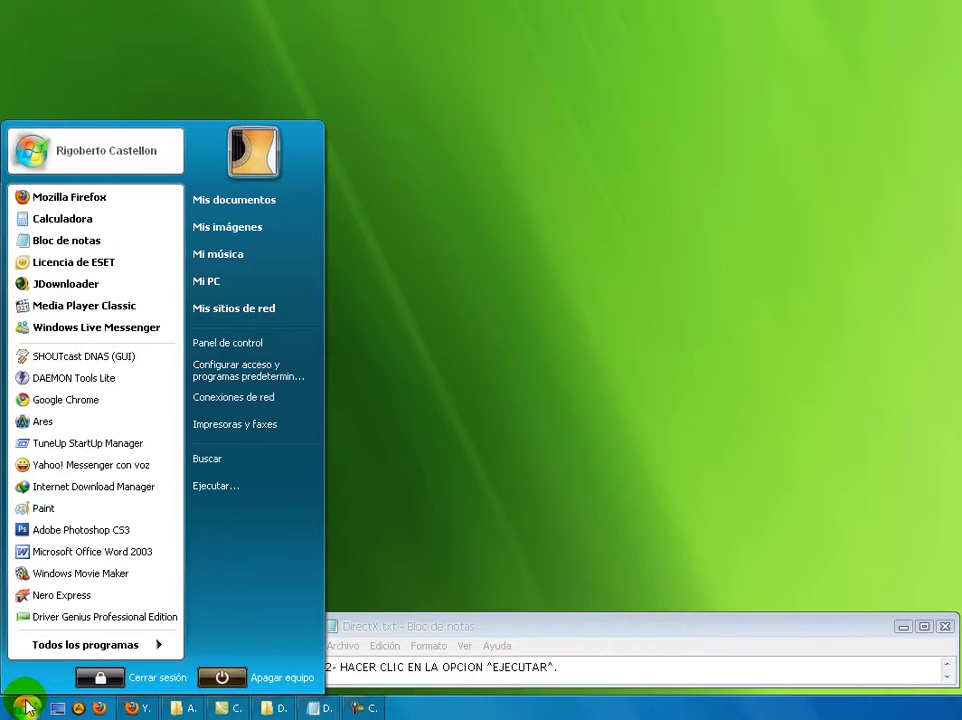
click(222, 487)
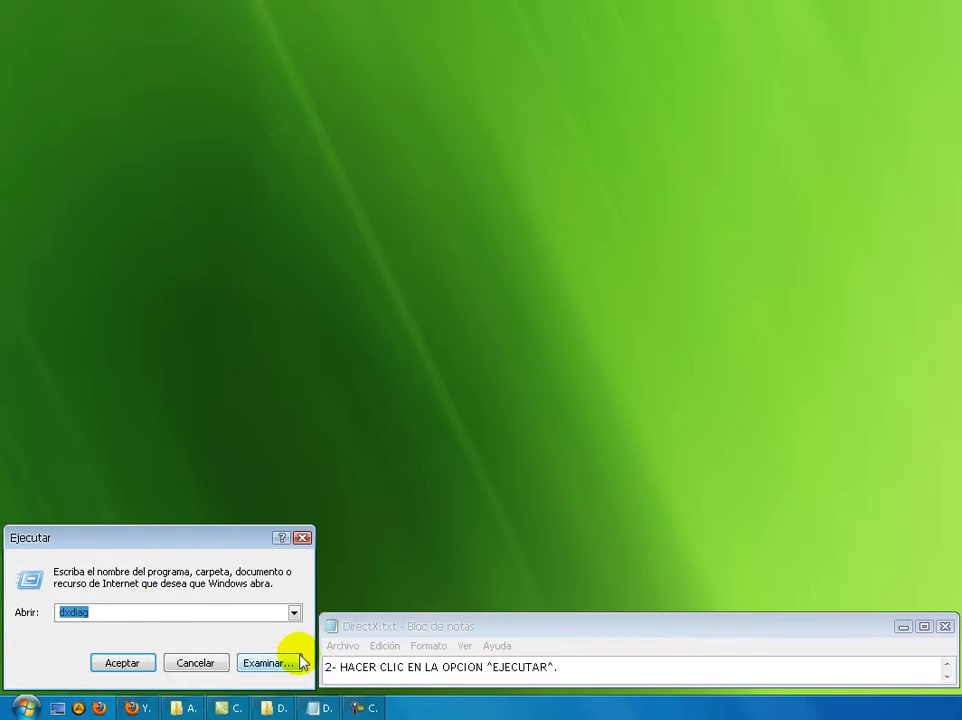
click(455, 666)
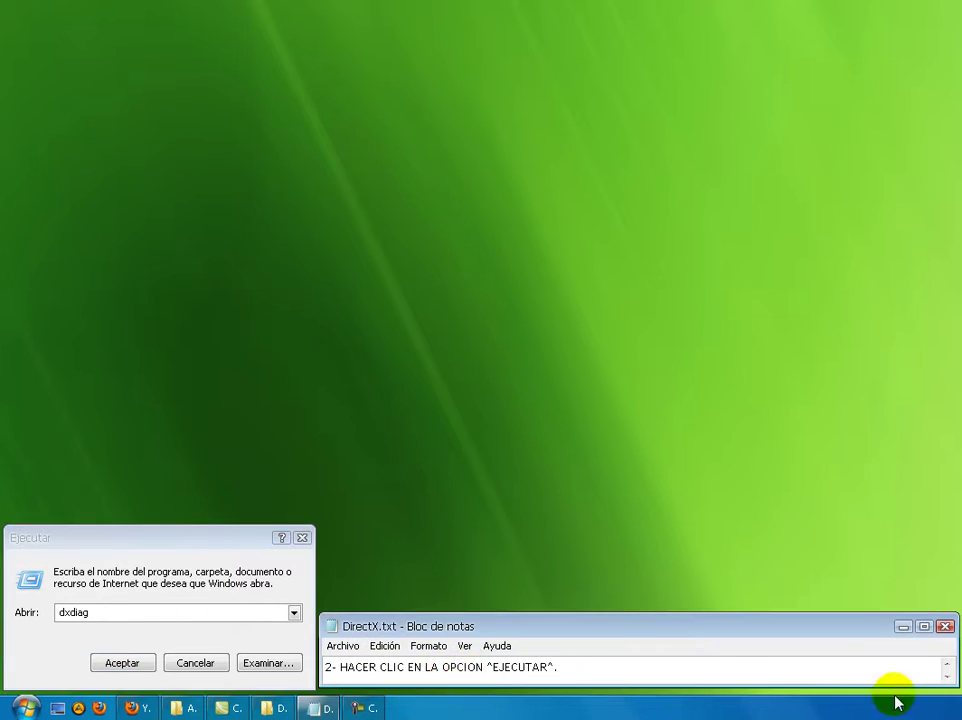
click(946, 676)
click(946, 676)
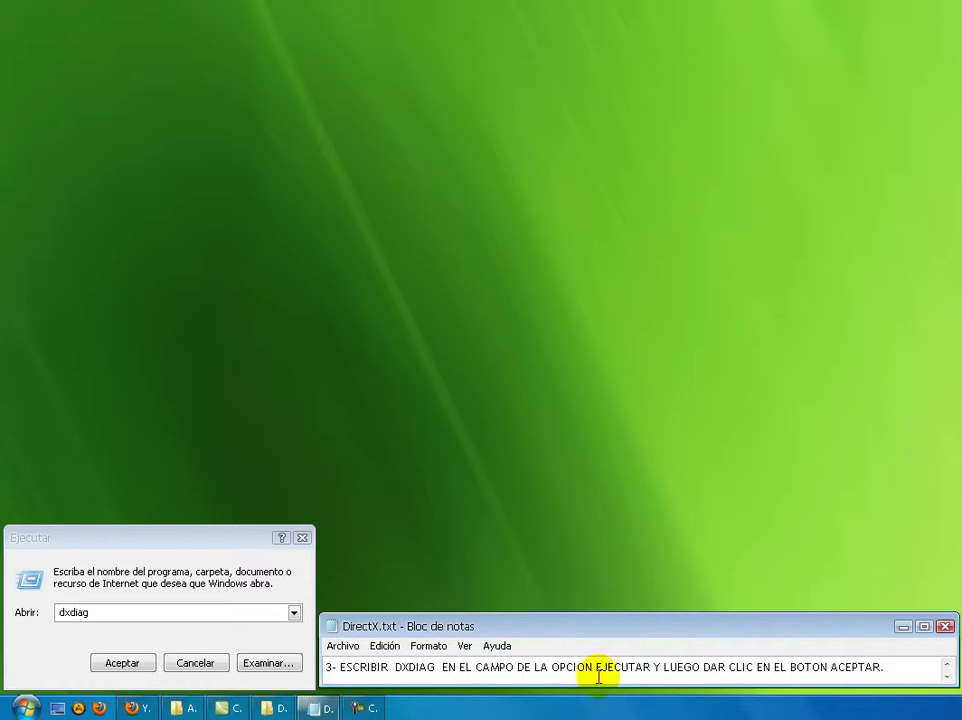
Run DXDIAG from the Ejecutar dialog to open the DirectX Diagnostic Tool
click(20, 612)
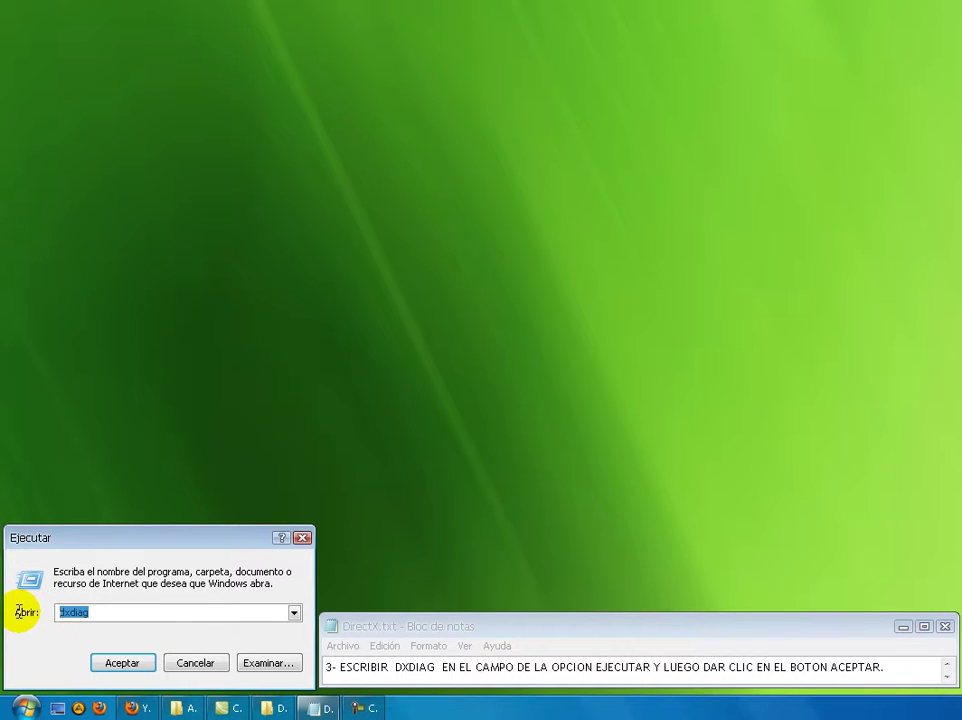
text(DXDIAG)
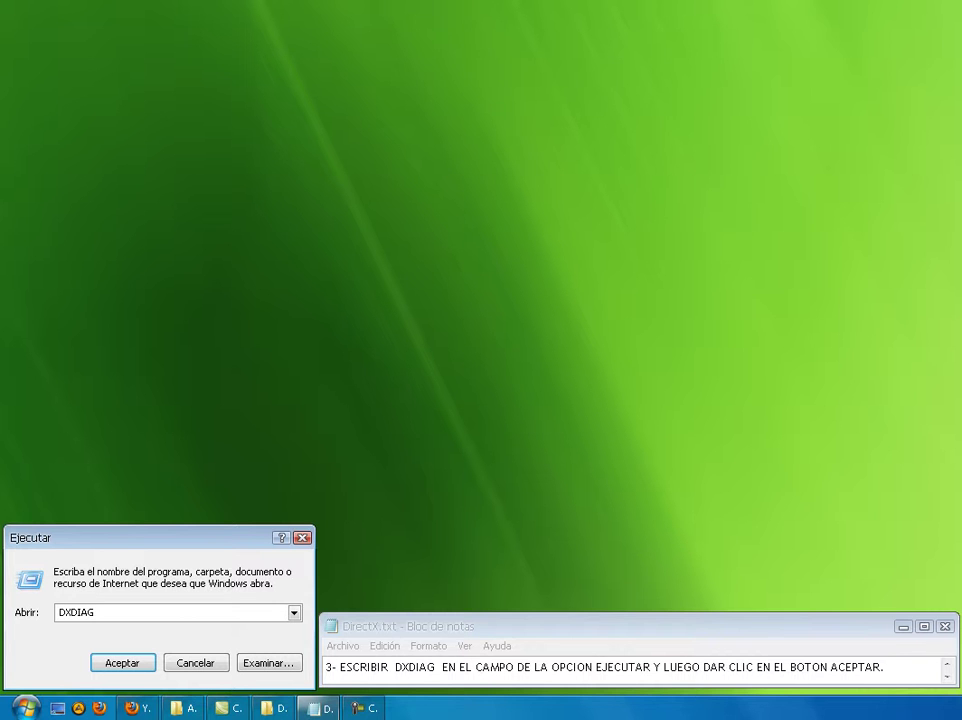
click(121, 664)
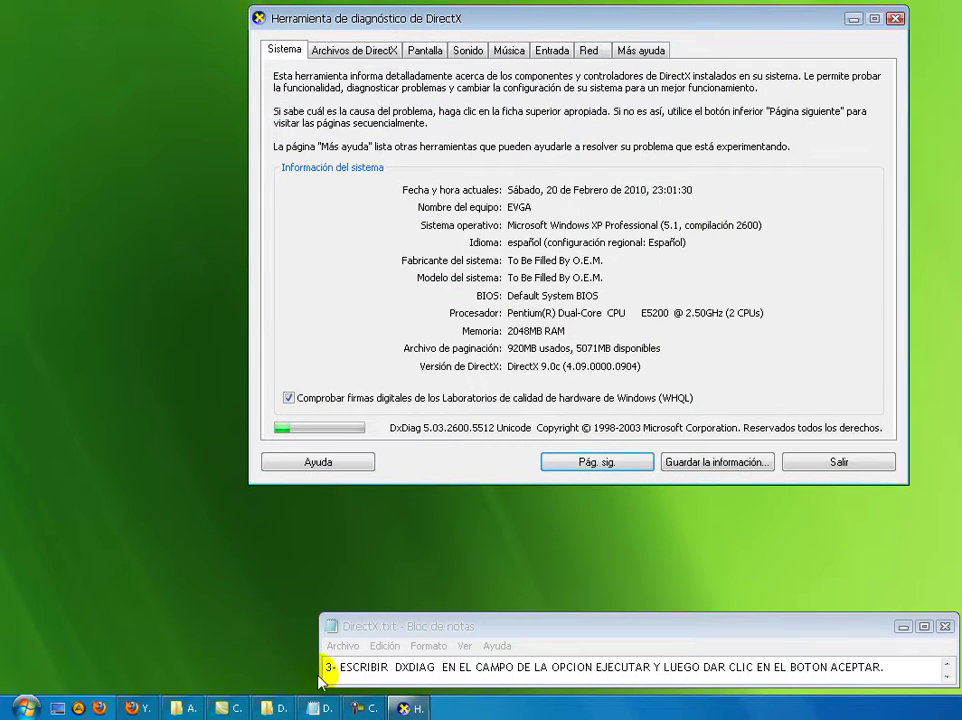
Following instruction 4 in the notes, examine the system information for the Windows version, processor, RAM, paging file and DirectX version
click(333, 668)
click(946, 676)
click(946, 676)
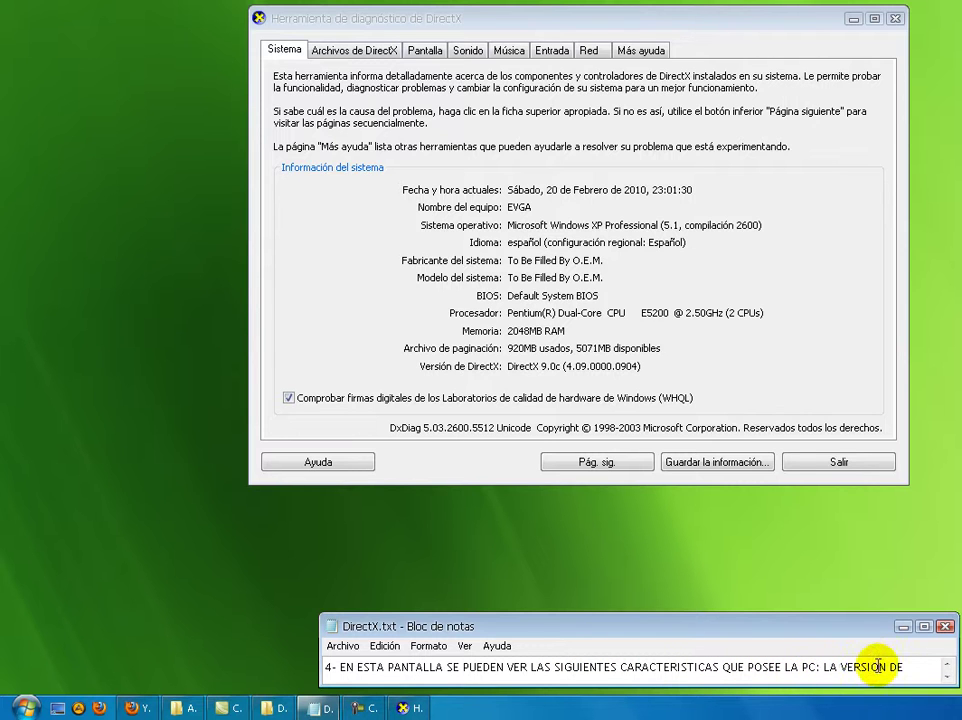
click(912, 667)
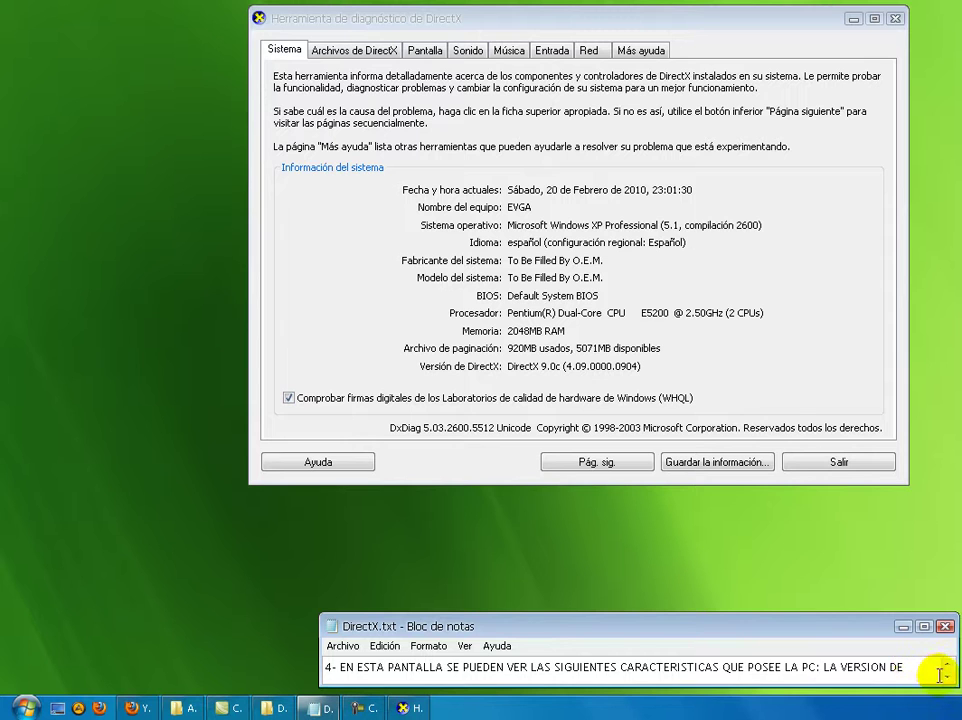
key(Down)
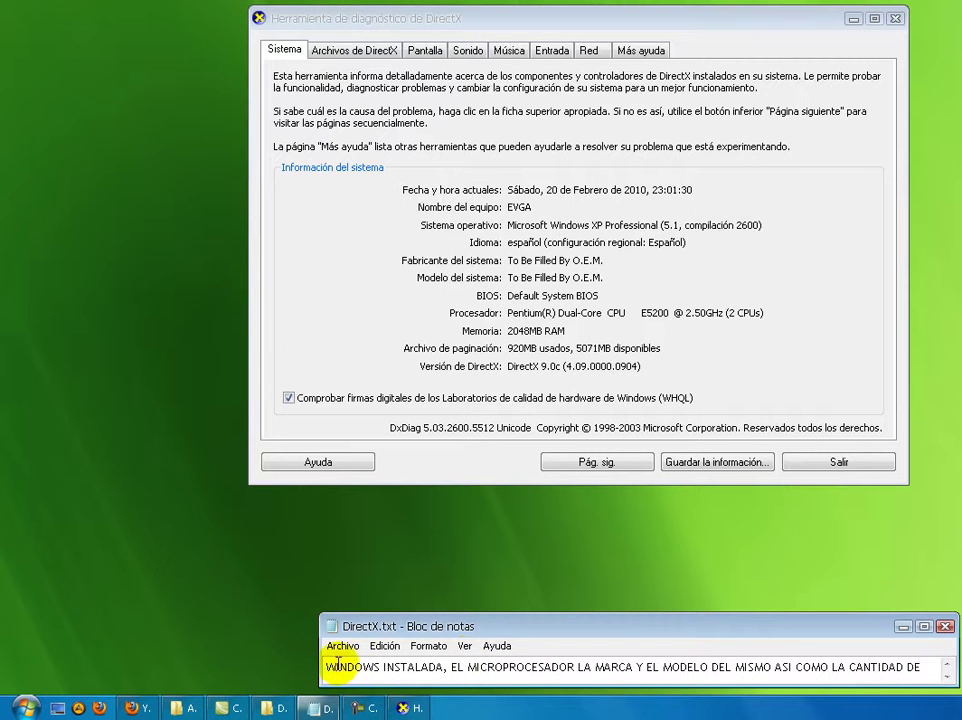
click(441, 667)
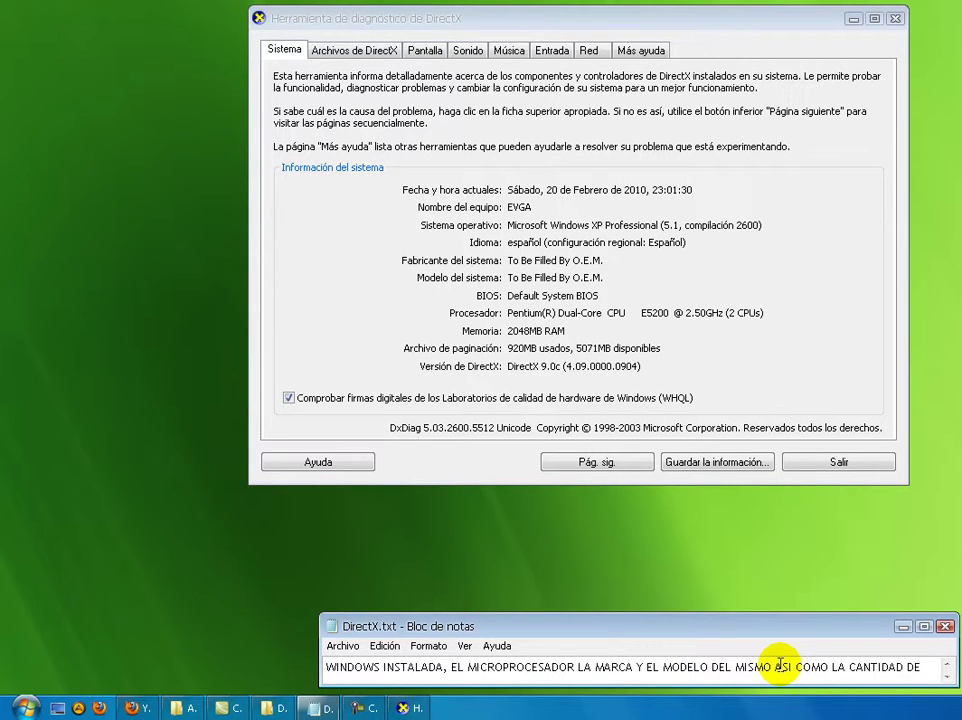
click(938, 673)
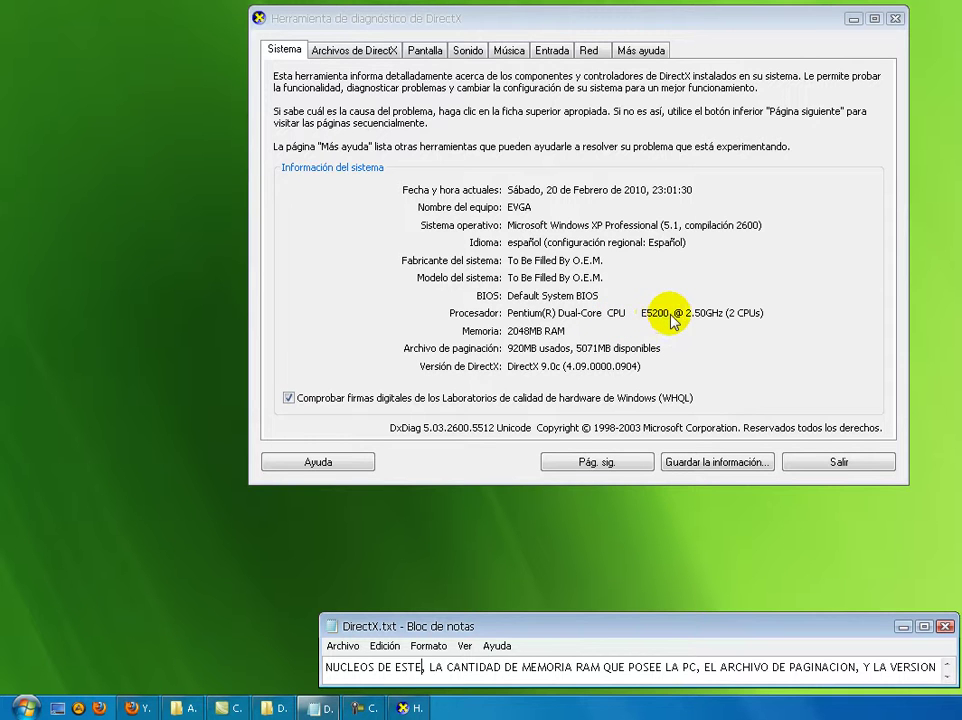
click(755, 318)
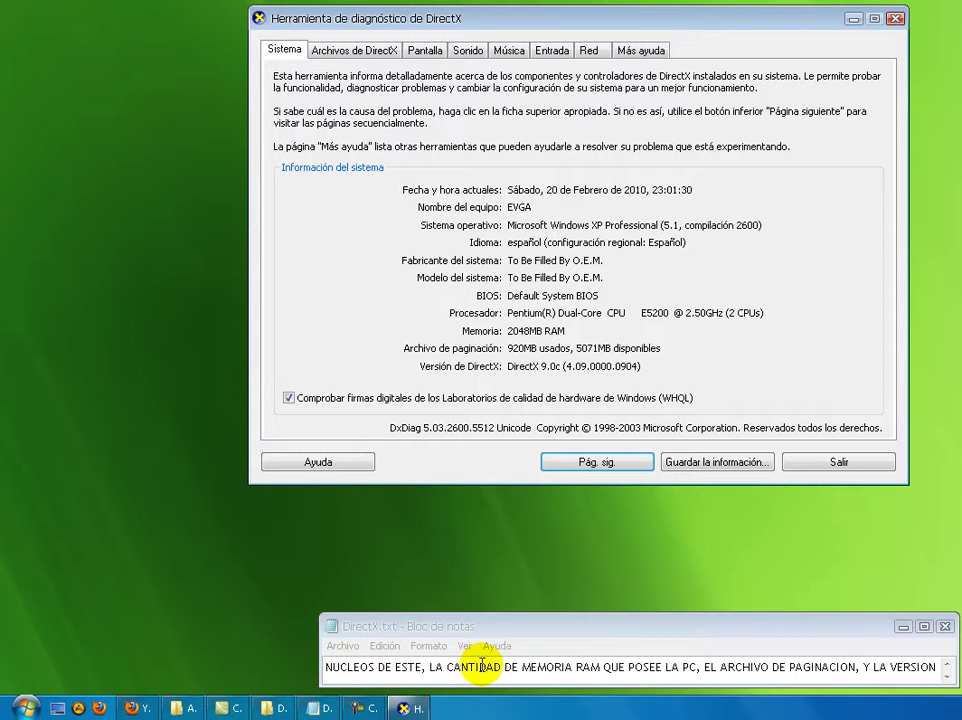
click(433, 666)
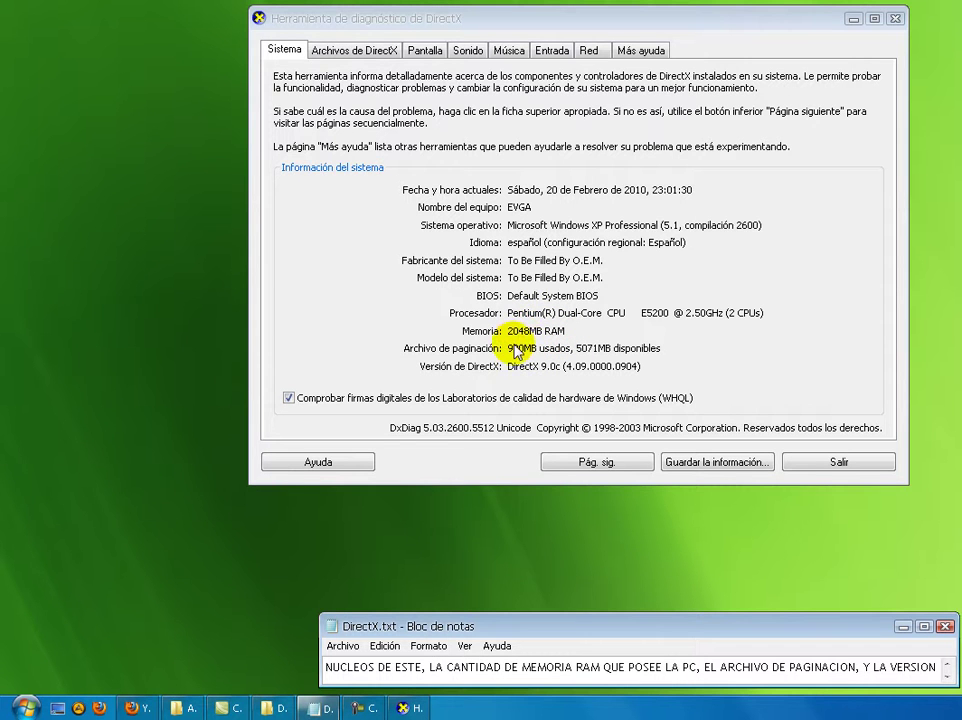
click(705, 667)
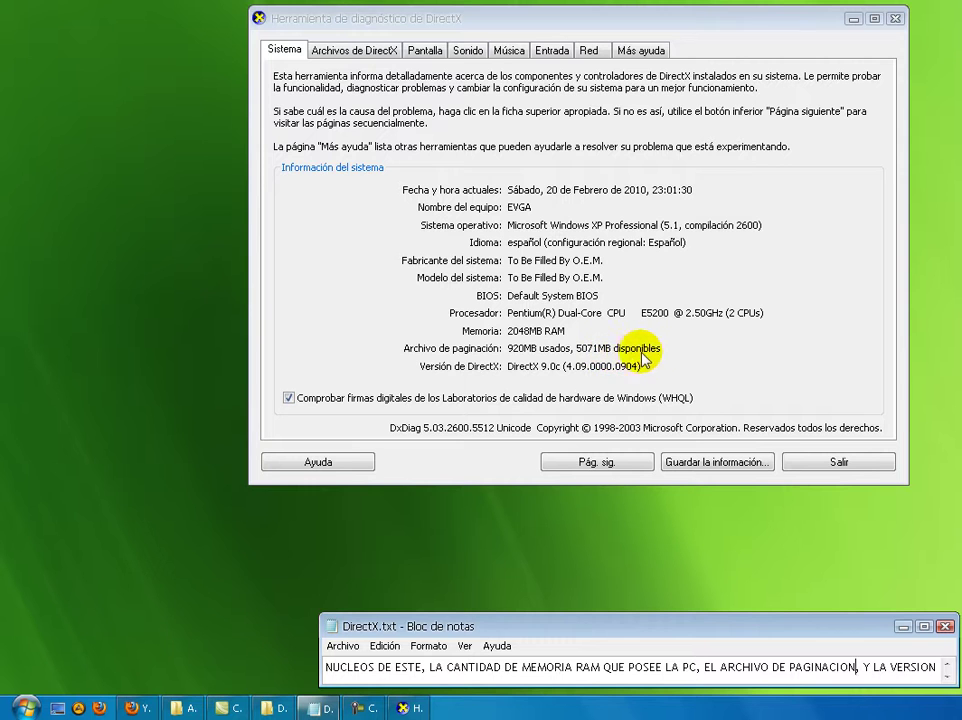
click(868, 666)
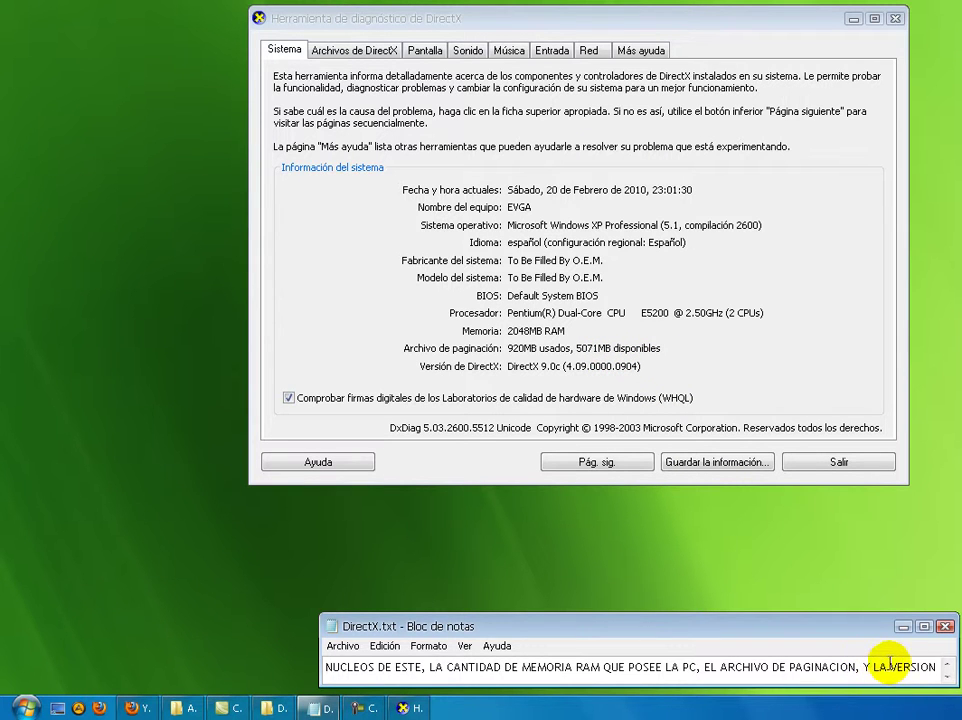
click(940, 668)
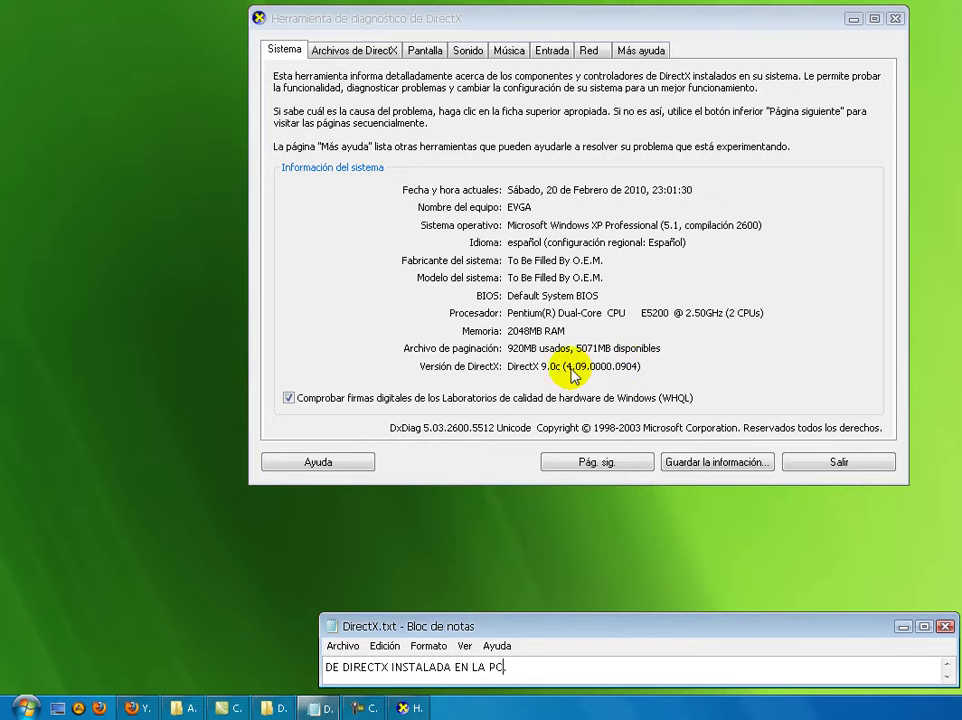
text(.)
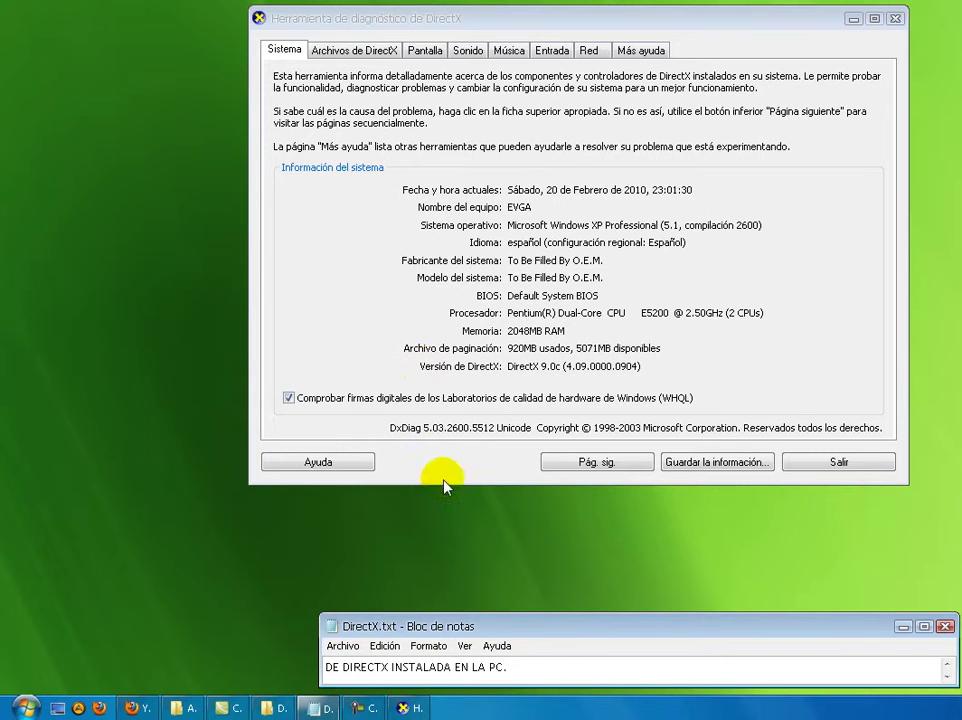
Following instruction 5 in the notes, examine the Pantalla page for the graphics card's make, model and memory, plus resolution, colour depth and refresh rate
key(Return)
text(5- SI LUEGO HACEMOS CLIC EN LA PESTAÑA ^PANTALLA^ PODREMOS ENCONTRAR LA MARCA, EL MODELO, Y LA)
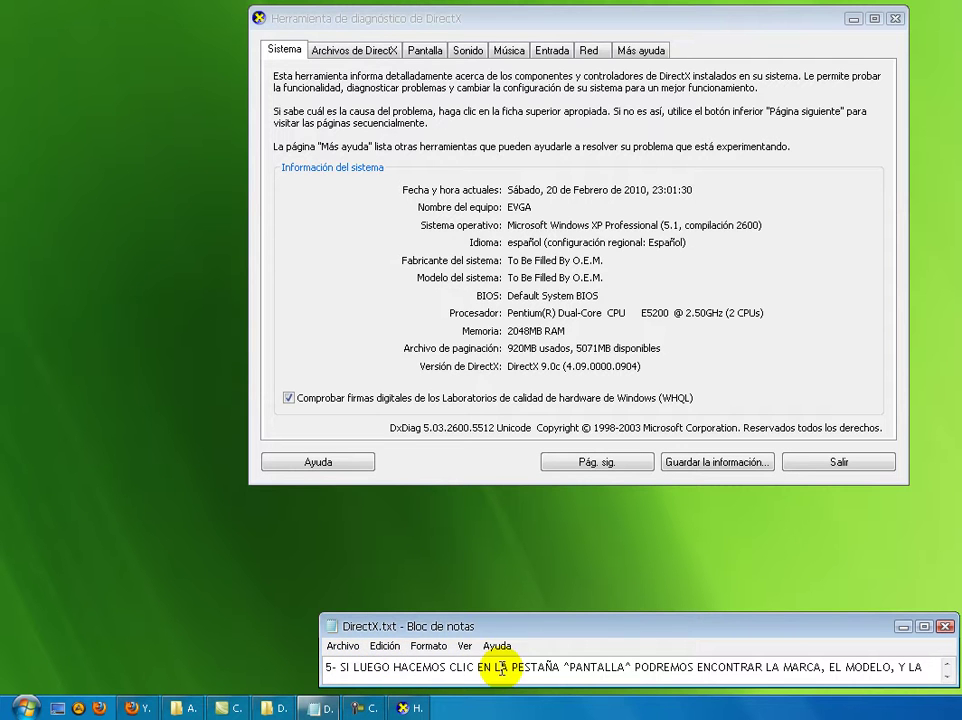
click(571, 666)
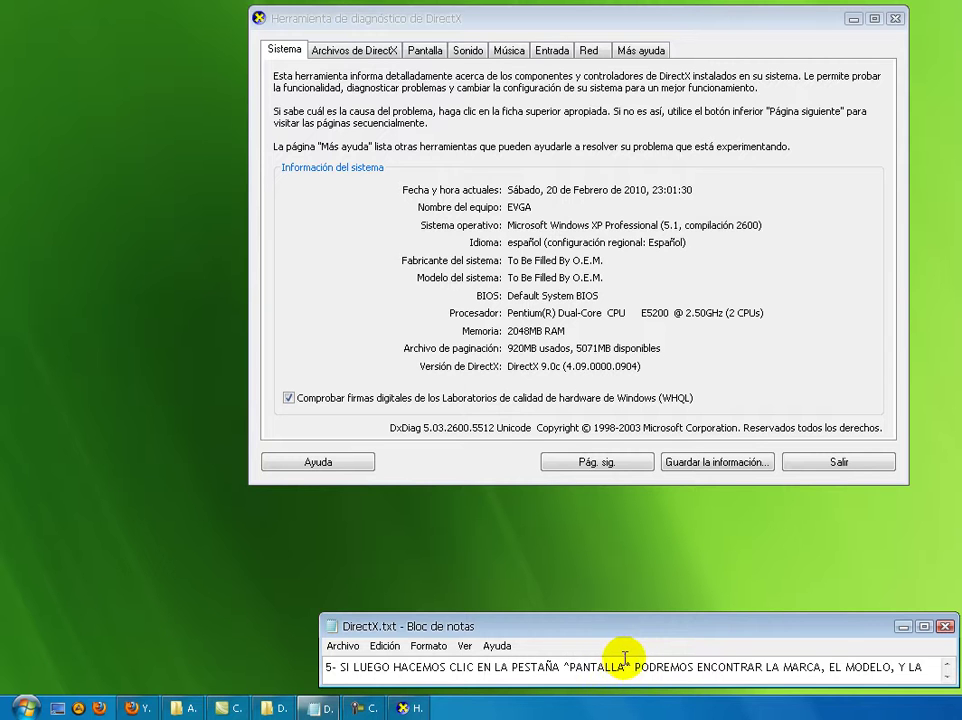
click(826, 666)
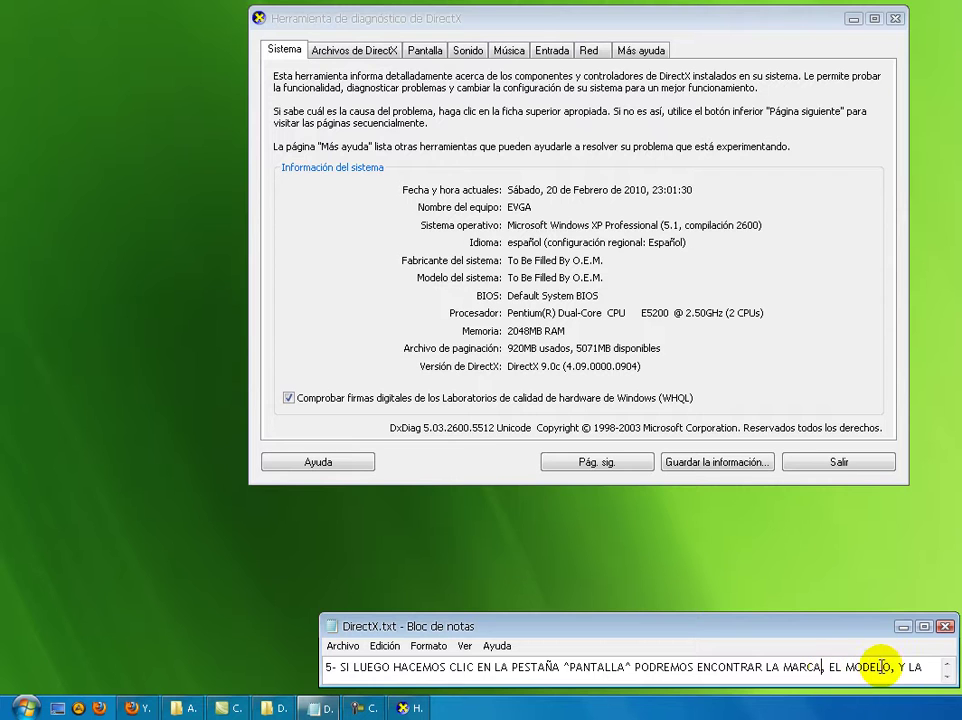
click(894, 666)
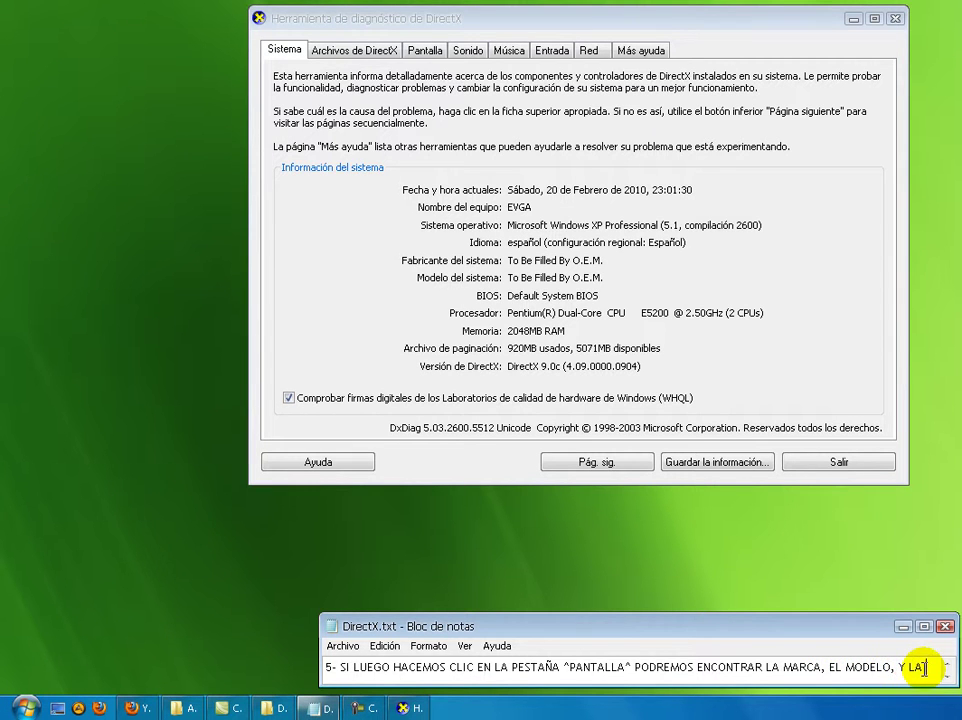
click(946, 676)
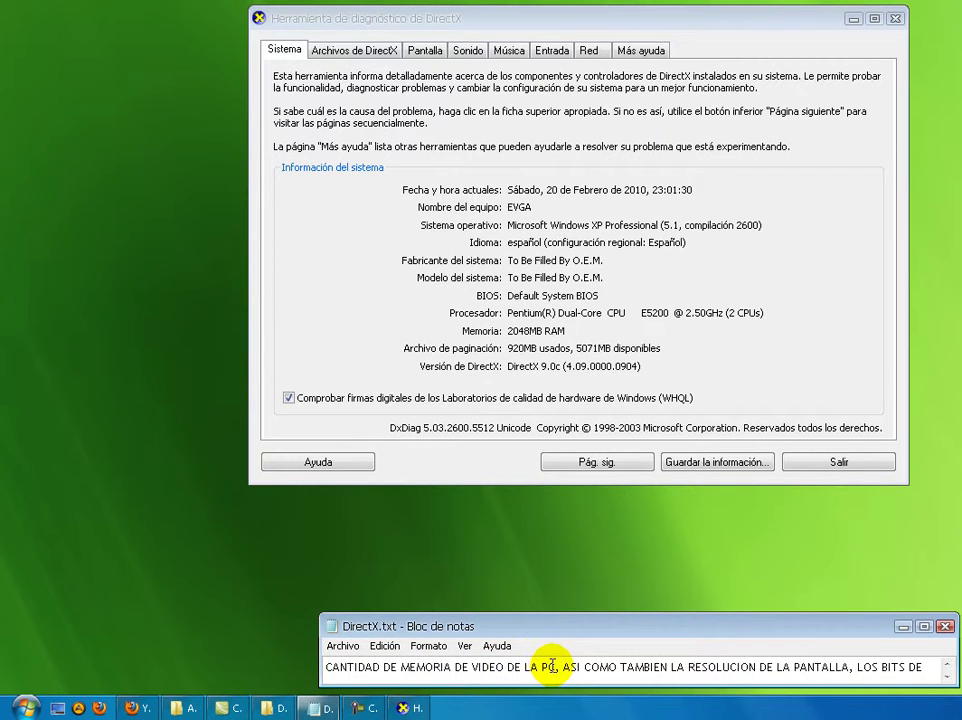
click(424, 49)
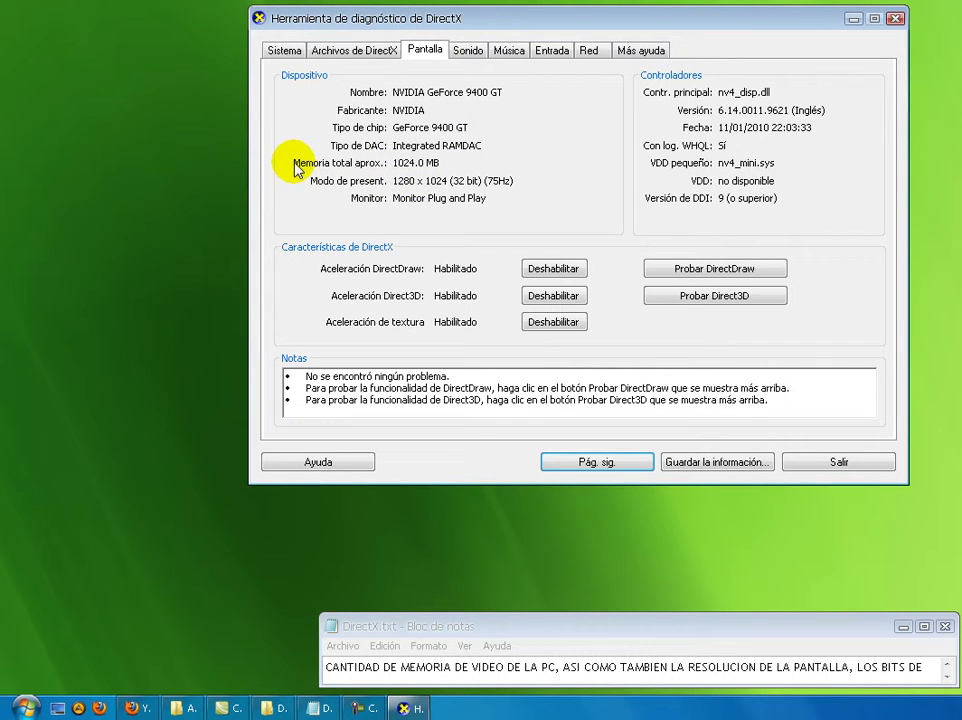
click(560, 666)
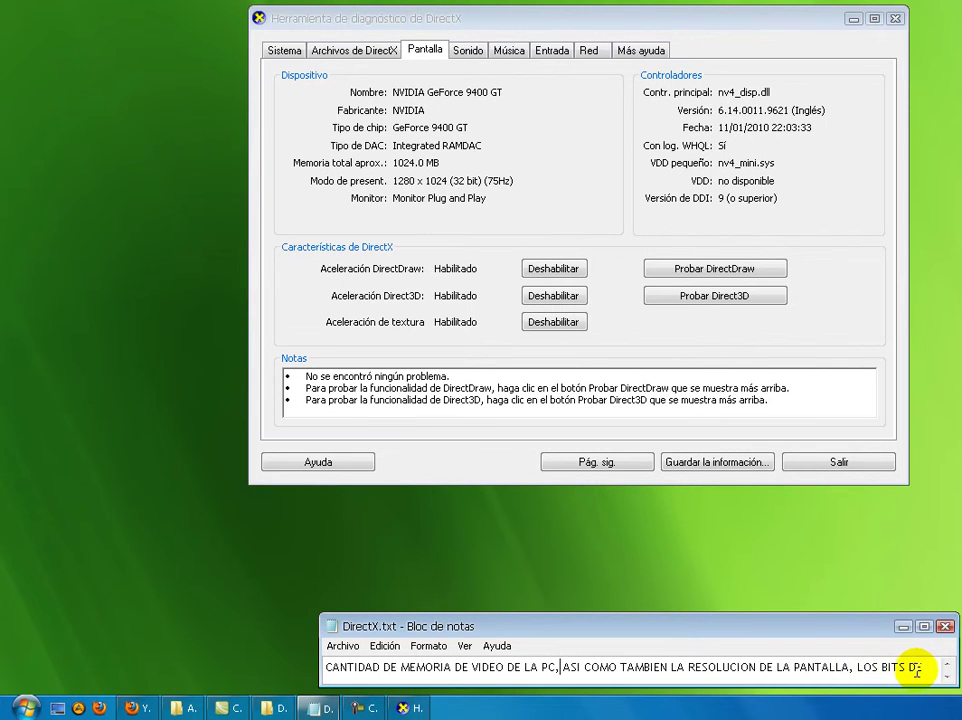
key(End)
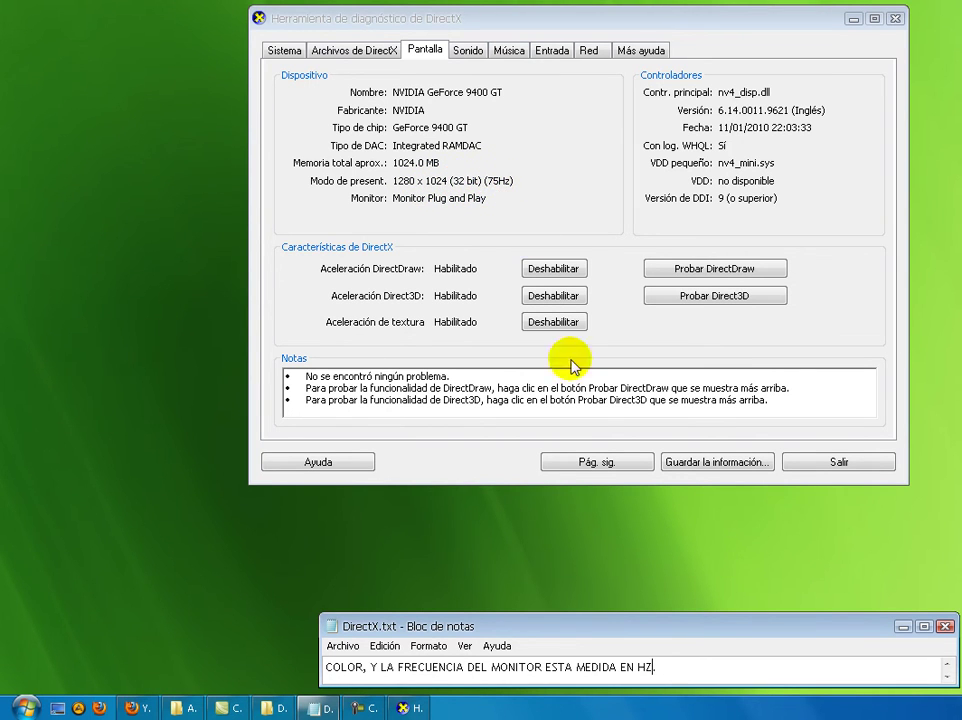
Advance the notes to instruction 6 and exit the DirectX Diagnostic Tool
click(946, 676)
click(946, 665)
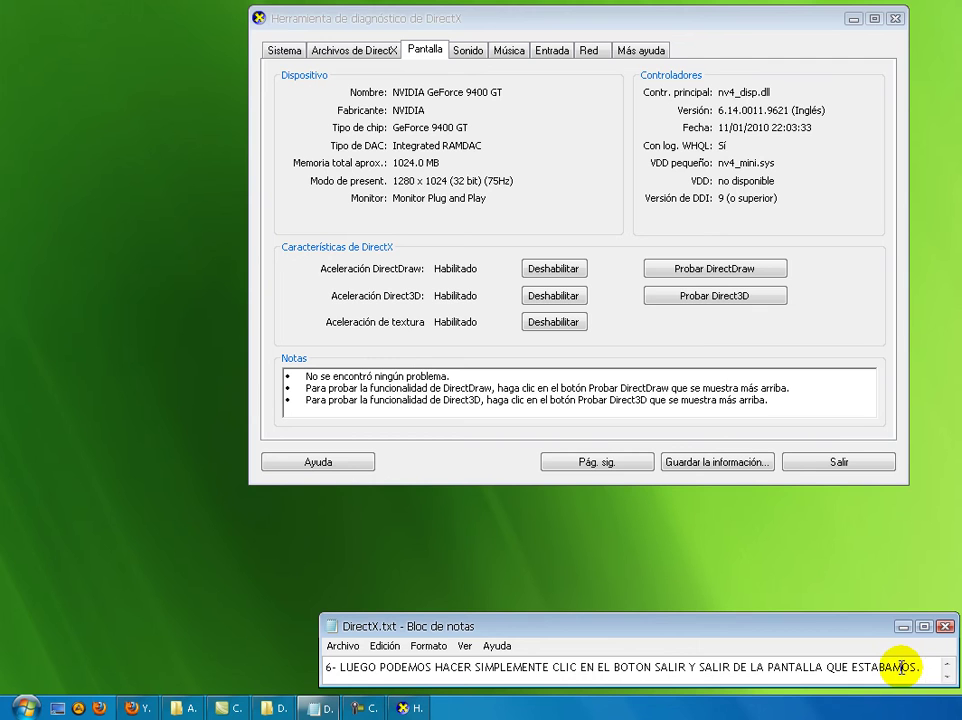
click(855, 462)
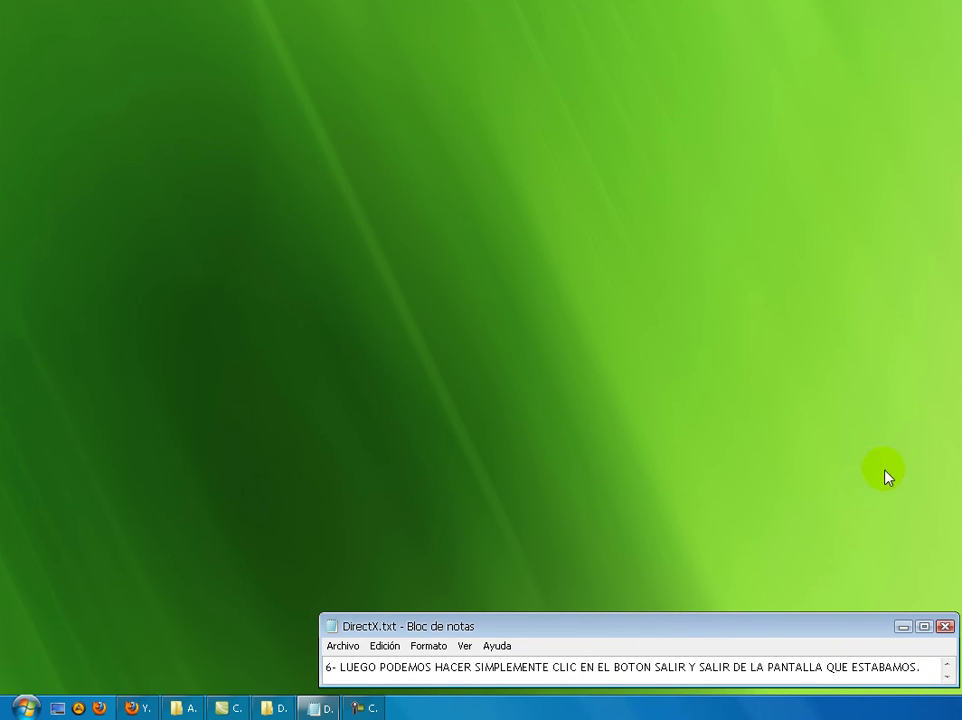
Advance the DirectX.txt notes past the author credit to the closing thank-you line
click(947, 677)
click(947, 677)
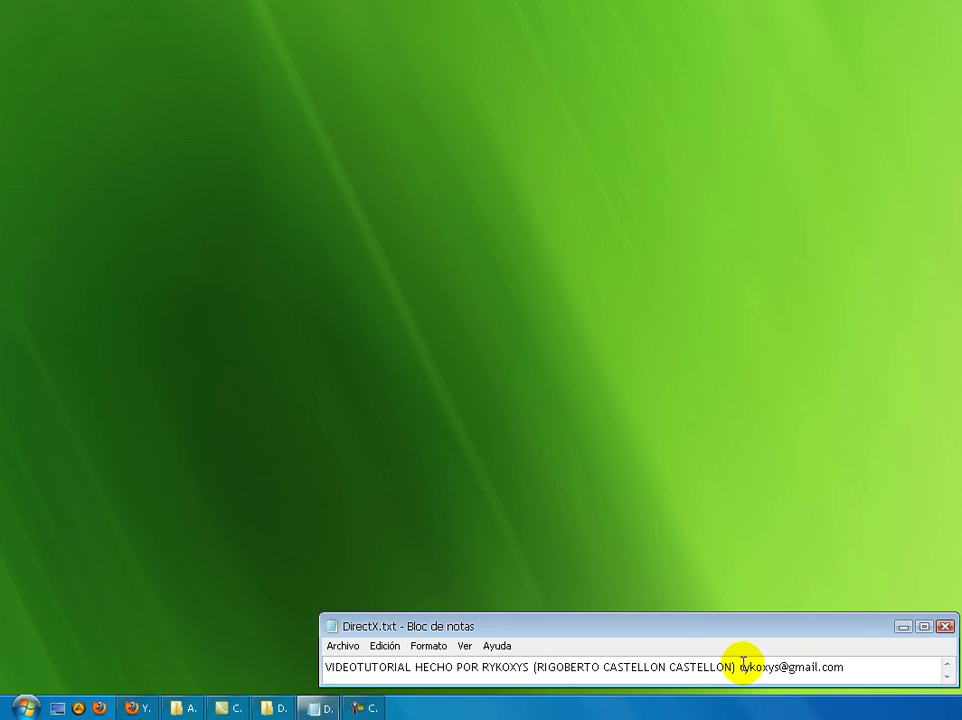
click(947, 677)
click(947, 677)
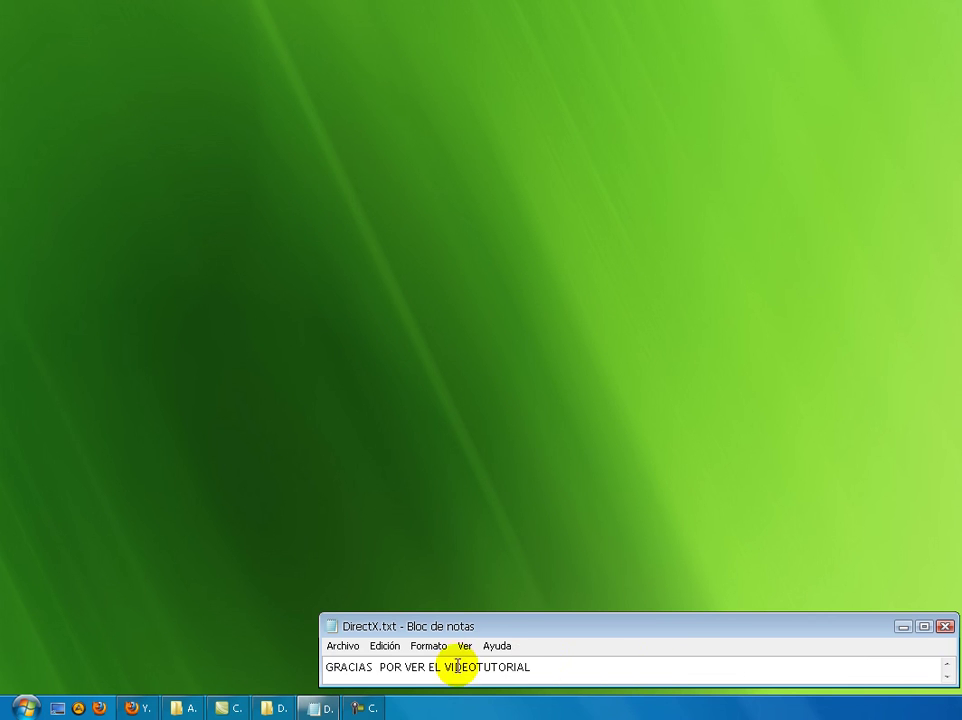